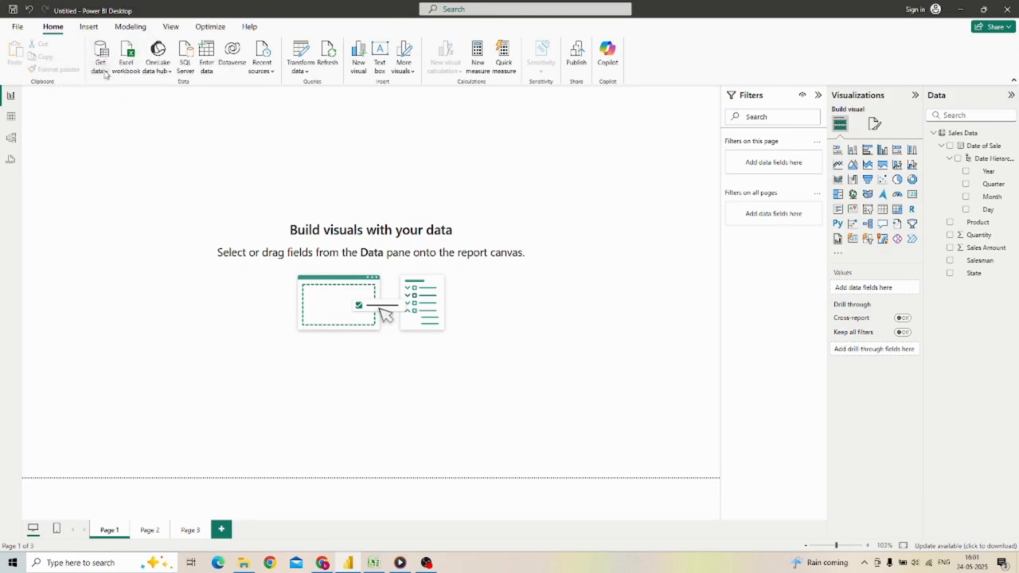
Step: Browse the available data connectors by File and Online Services categories, search for "sql server", and leave without connecting
click(106, 72)
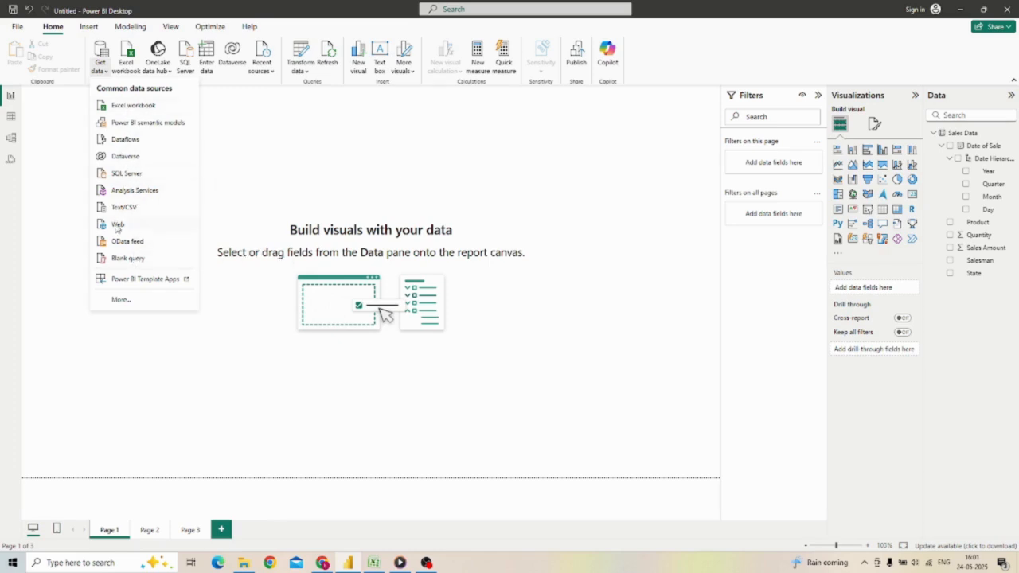
click(122, 300)
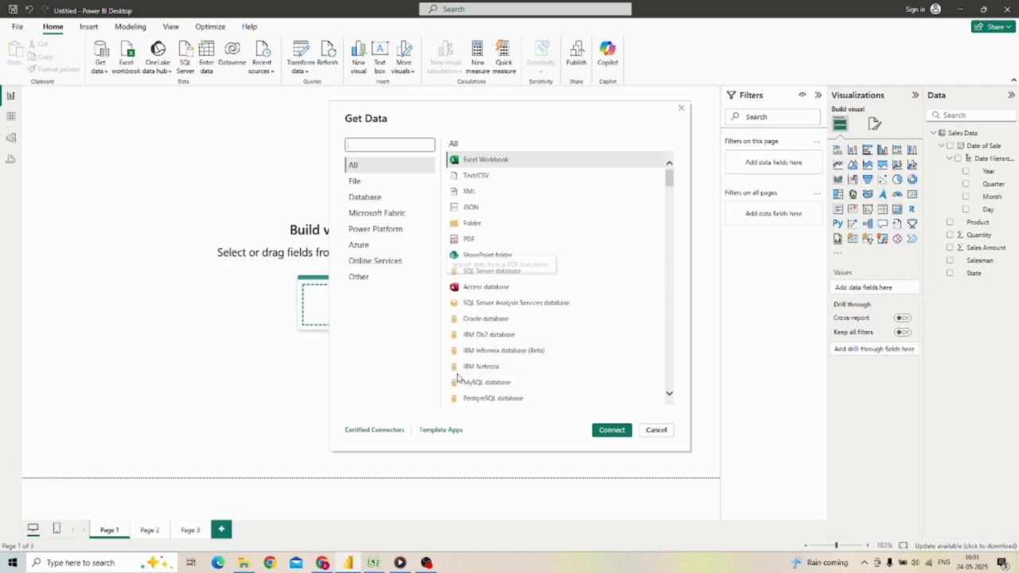
click(355, 184)
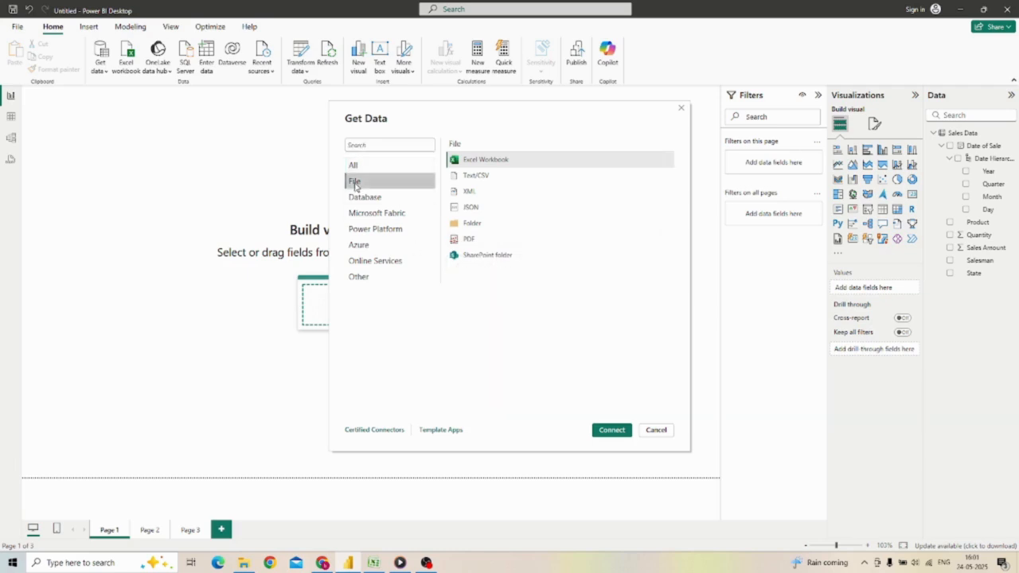
click(364, 265)
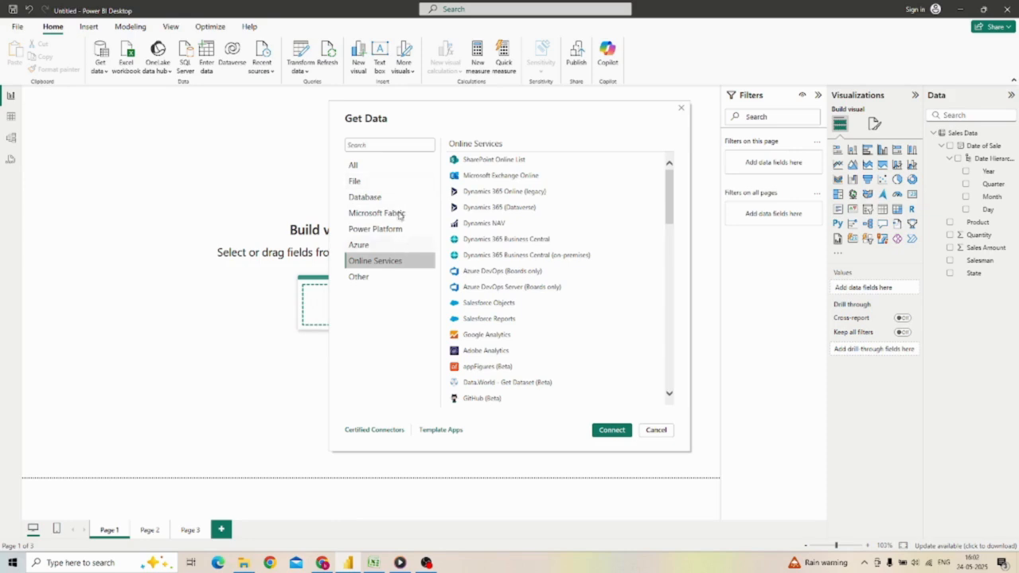
click(385, 143)
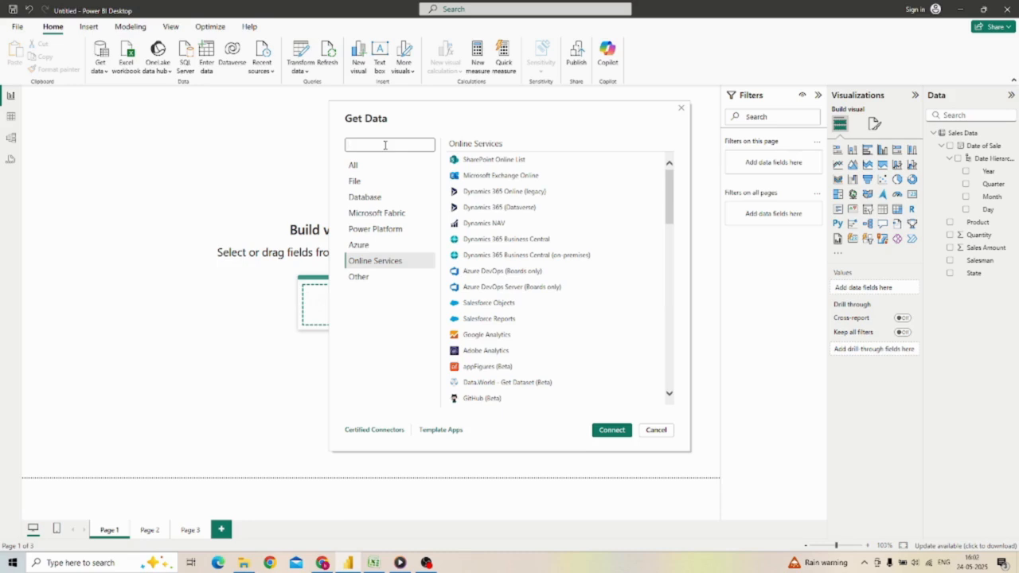
text(cql)
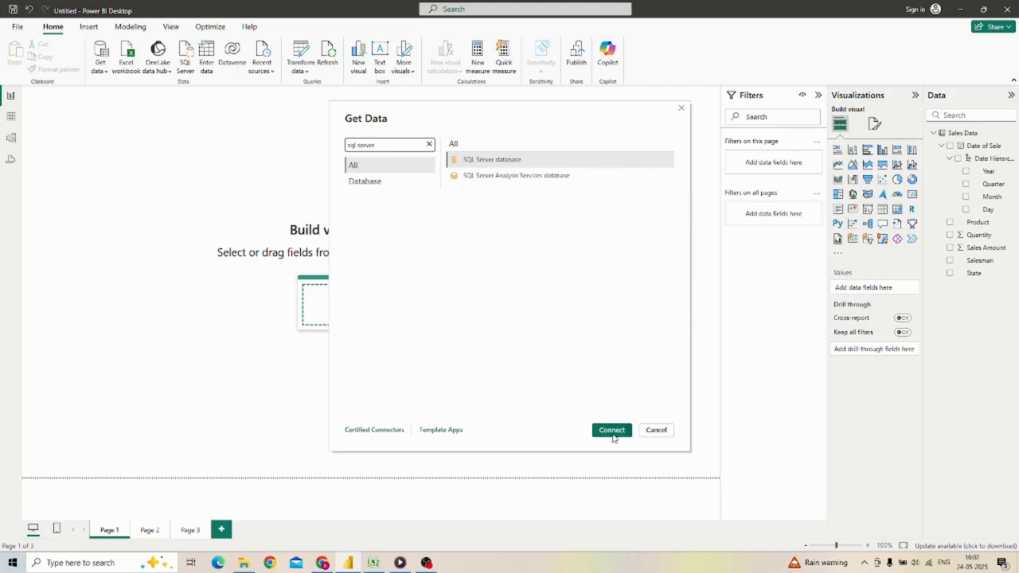
click(681, 110)
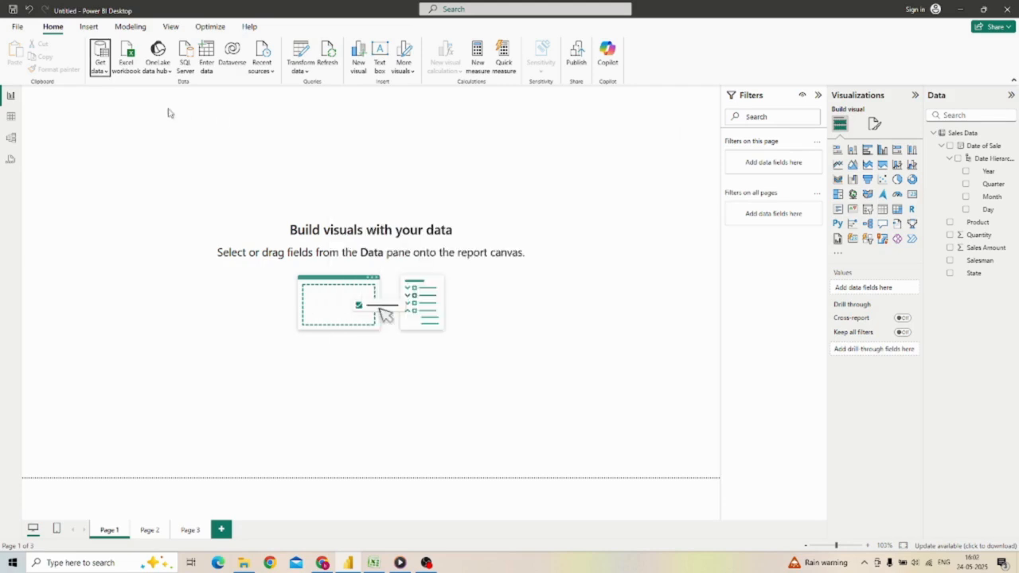
Step: Collapse and restore the Filters and Data panes
click(816, 97)
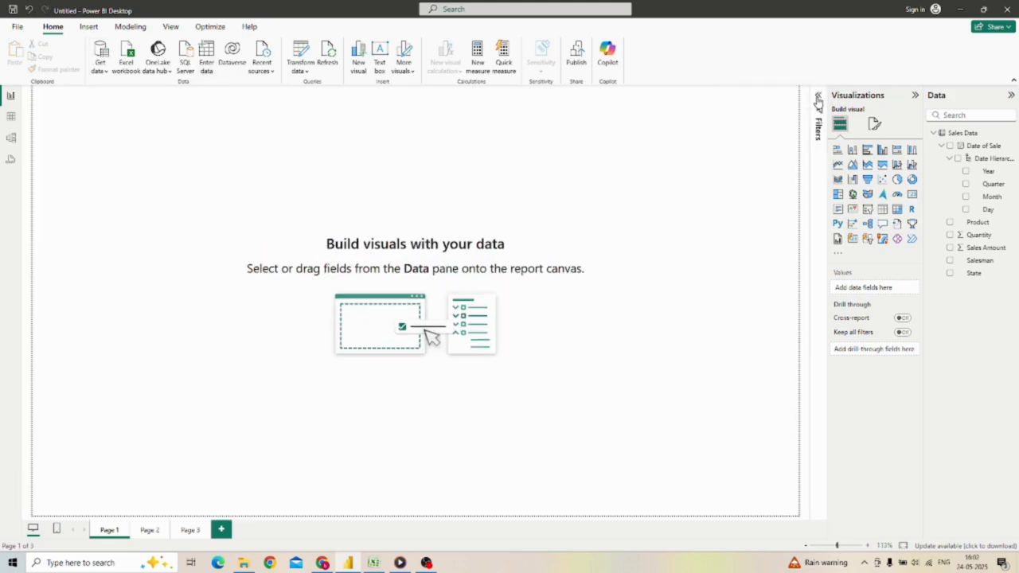
click(1012, 96)
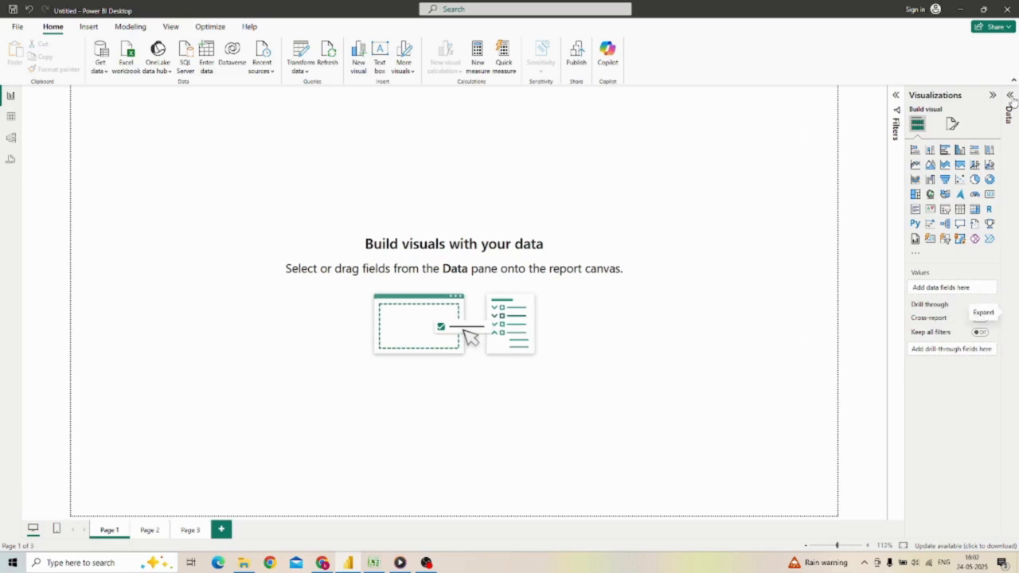
click(896, 96)
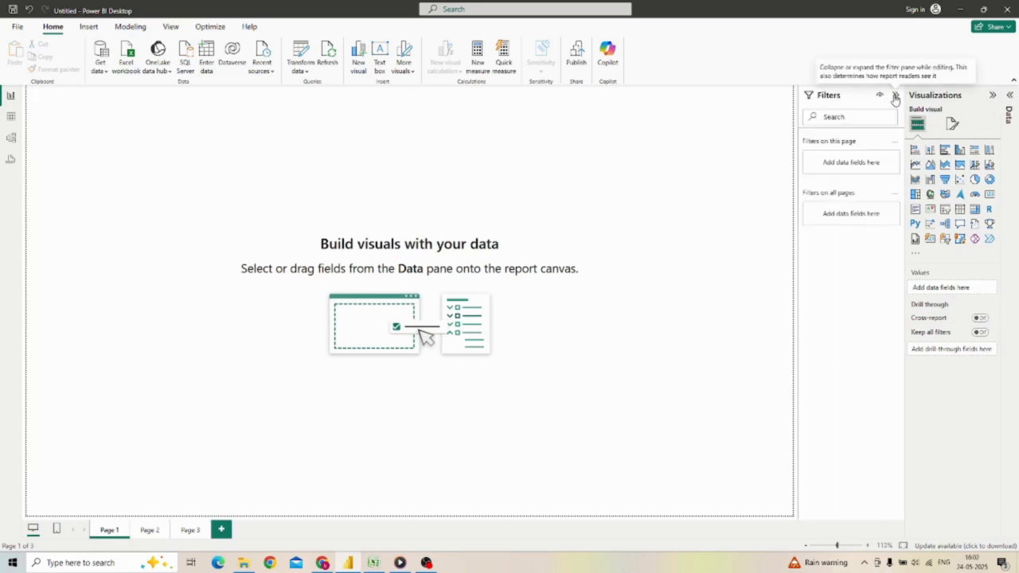
click(1009, 97)
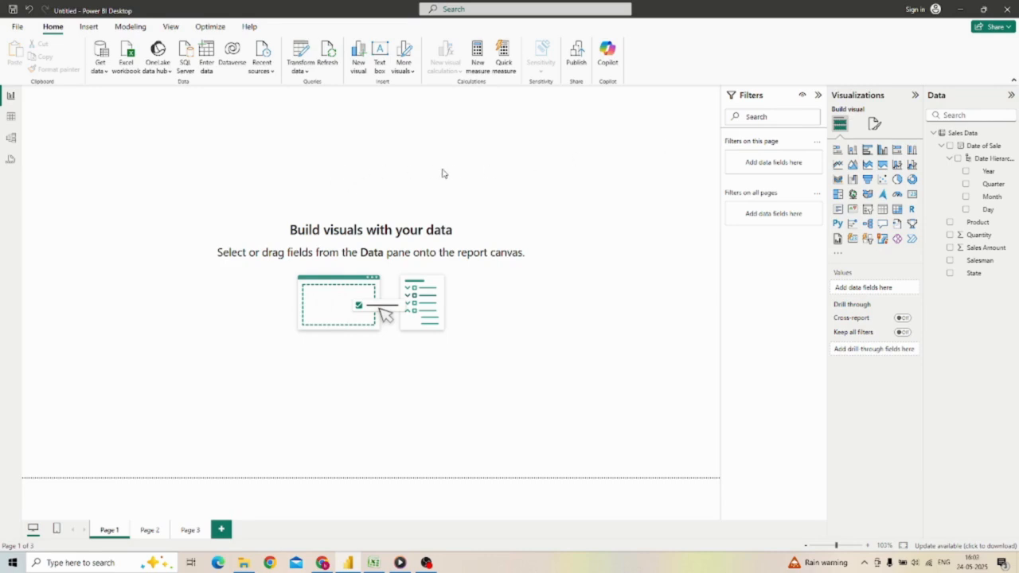
Step: Switch to the Excel workbook, examine the Sales Data column headers from Date of Sale to Sales Amount, and return to Power BI
click(373, 563)
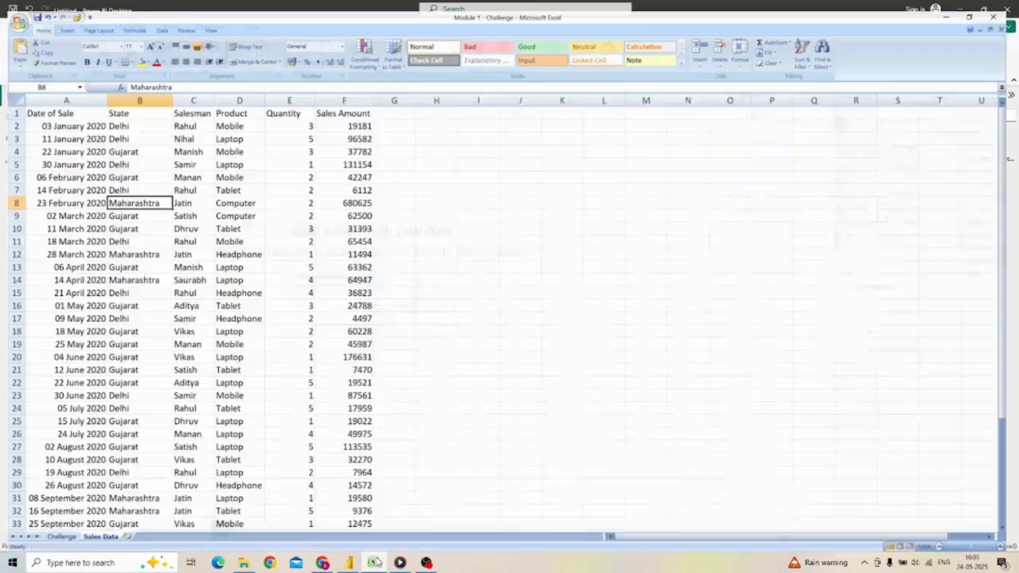
click(72, 104)
click(136, 98)
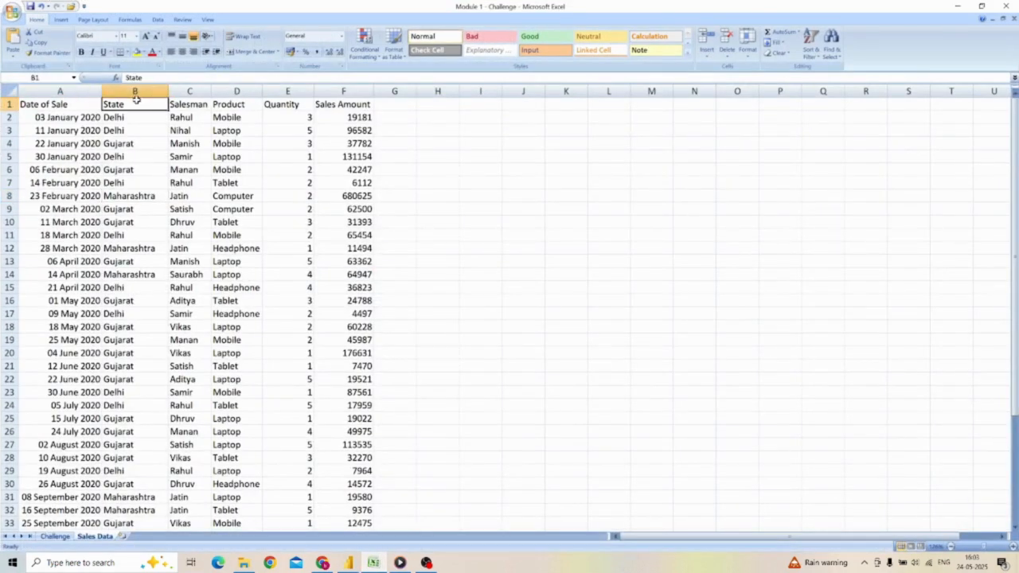
click(190, 102)
click(234, 103)
click(287, 102)
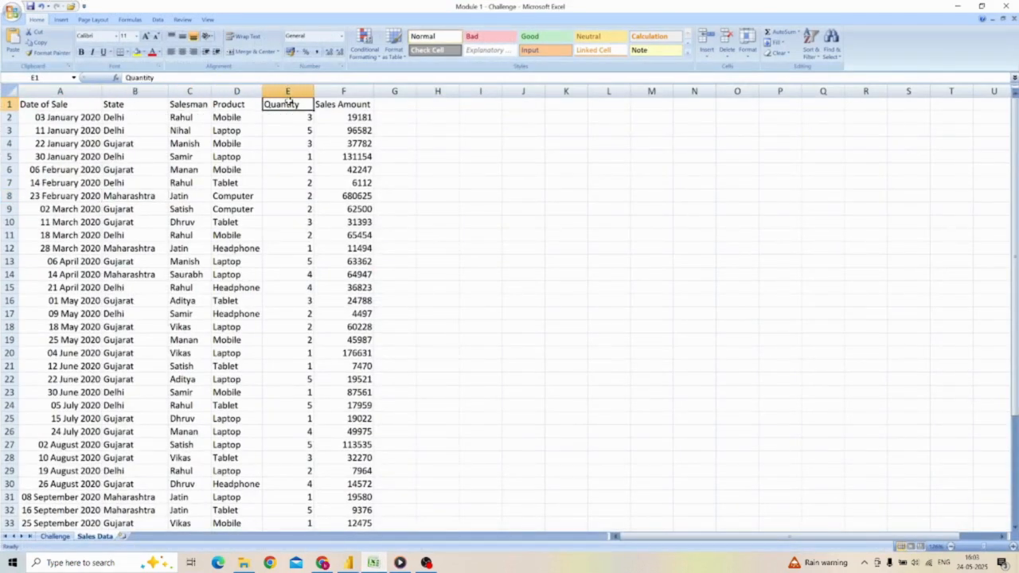
click(329, 102)
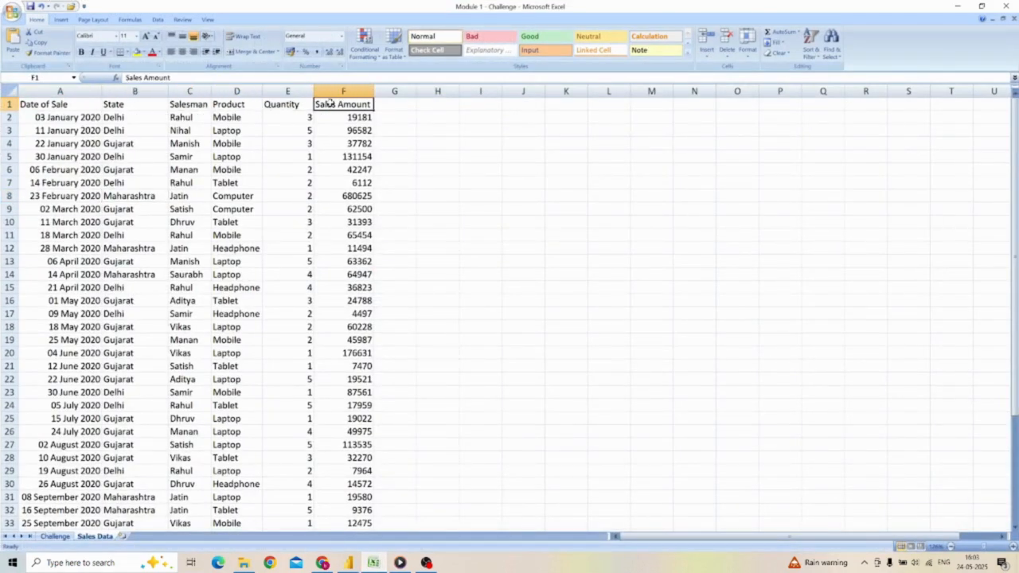
click(957, 7)
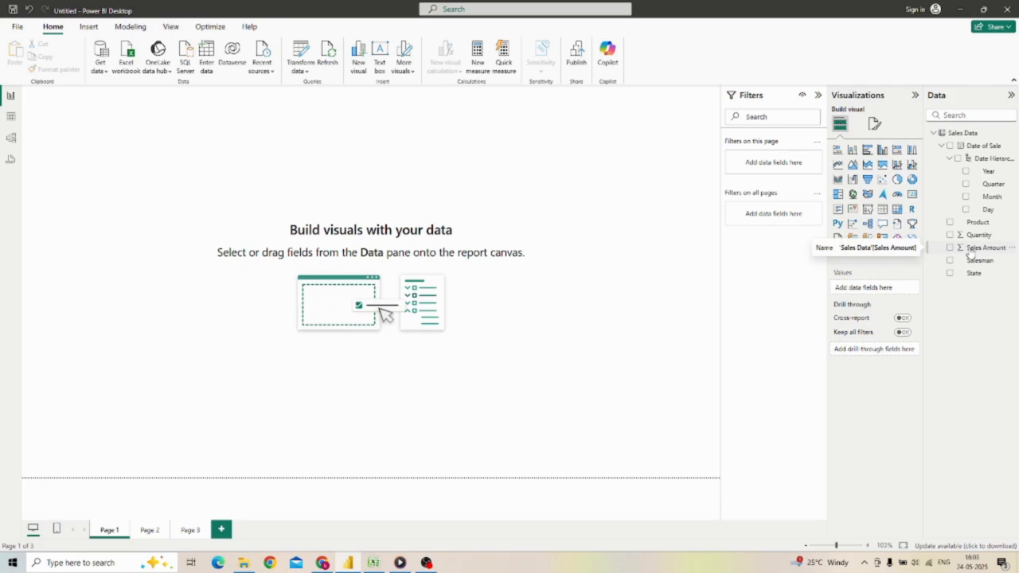
Step: Create a clustered column chart of Sales Amount on Page 1, reposition it on the canvas and resize it
drag(969, 252, 482, 298)
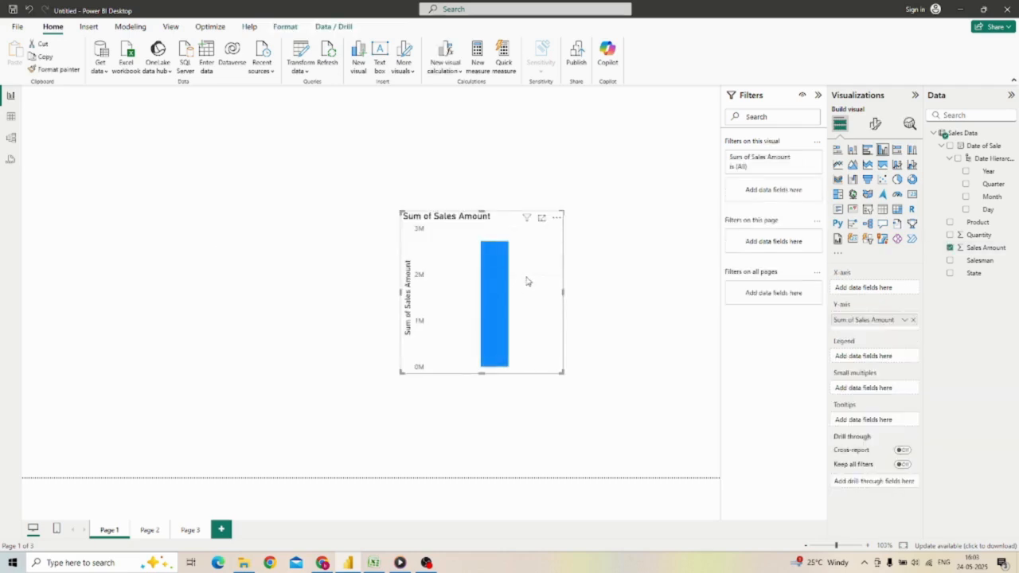
drag(526, 281, 422, 247)
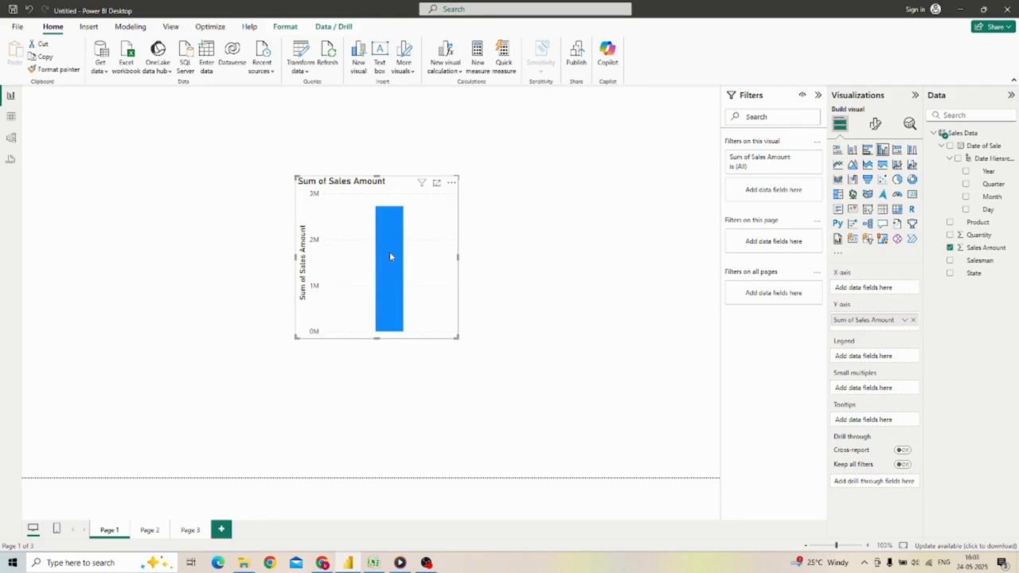
mouse_move(392, 222)
mouse_move(454, 337)
mouse_down()
mouse_move(530, 380)
mouse_move(459, 328)
mouse_up()
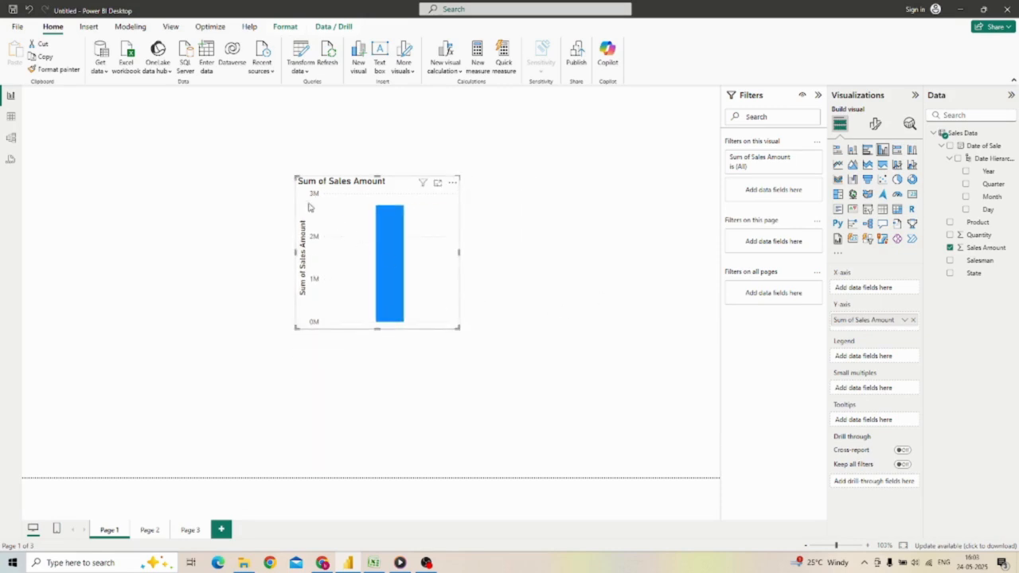
drag(294, 176, 258, 163)
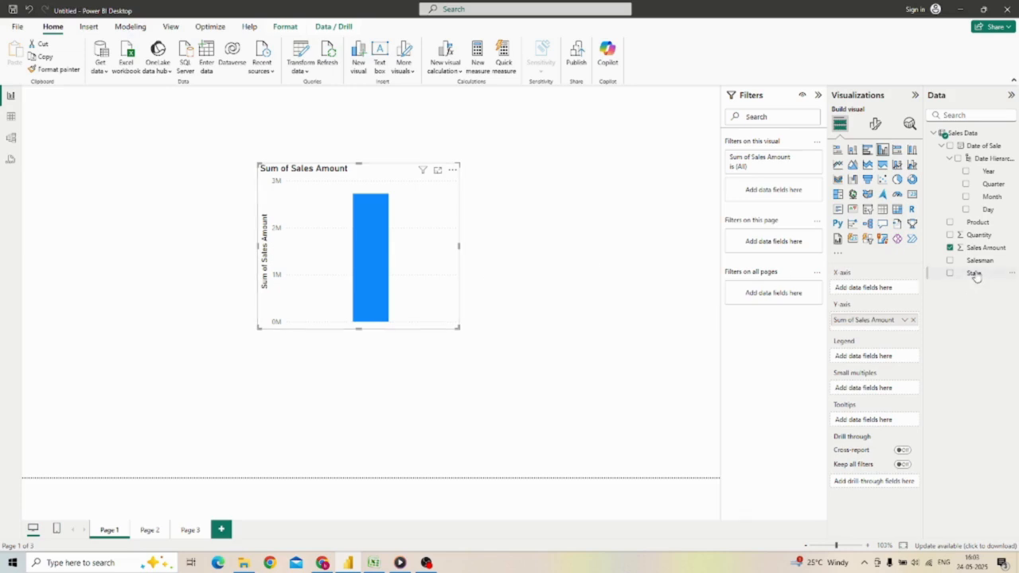
Step: Add State to the column chart's X-axis to break down Sales Amount by state
drag(973, 274, 427, 299)
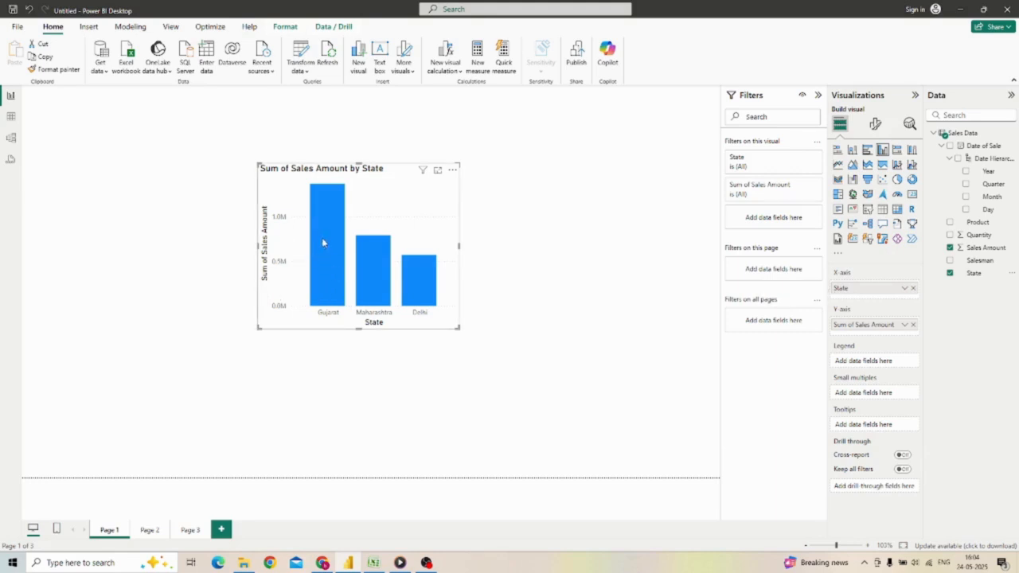
mouse_move(326, 241)
mouse_move(365, 295)
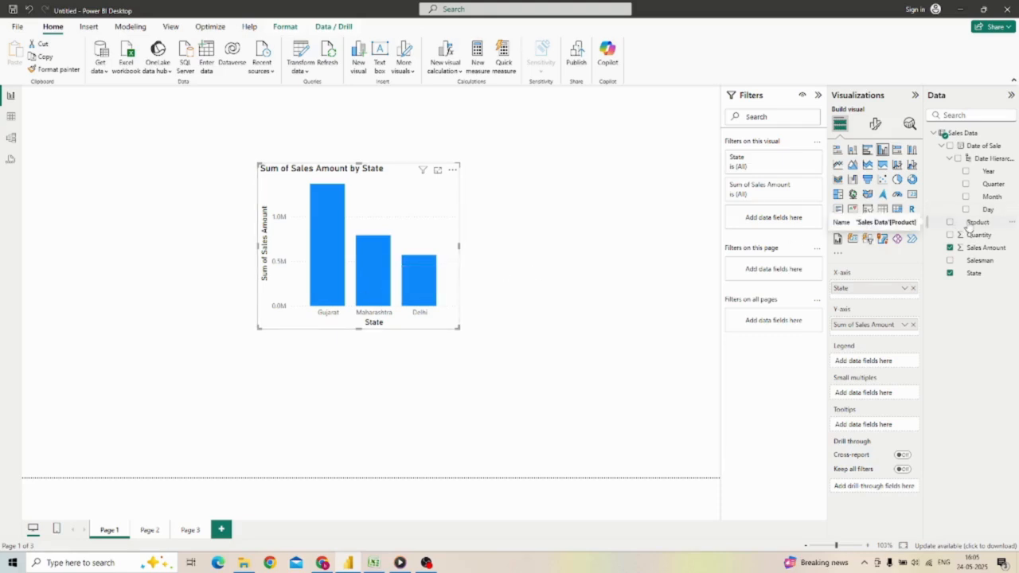
Step: Add Product as the column chart's legend, enlarge the chart, and inspect the values of individual product columns
drag(967, 229, 872, 364)
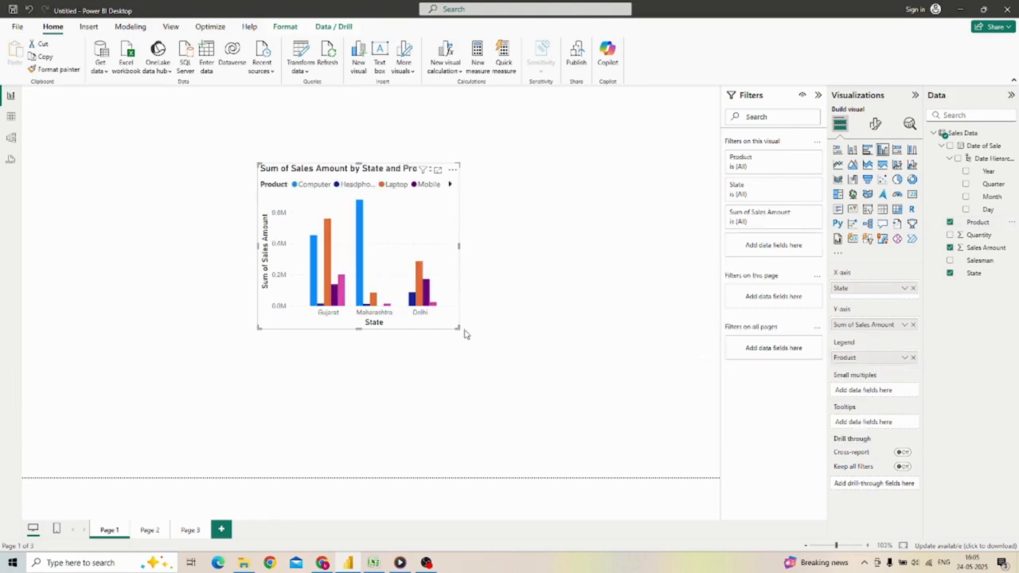
drag(458, 328, 595, 392)
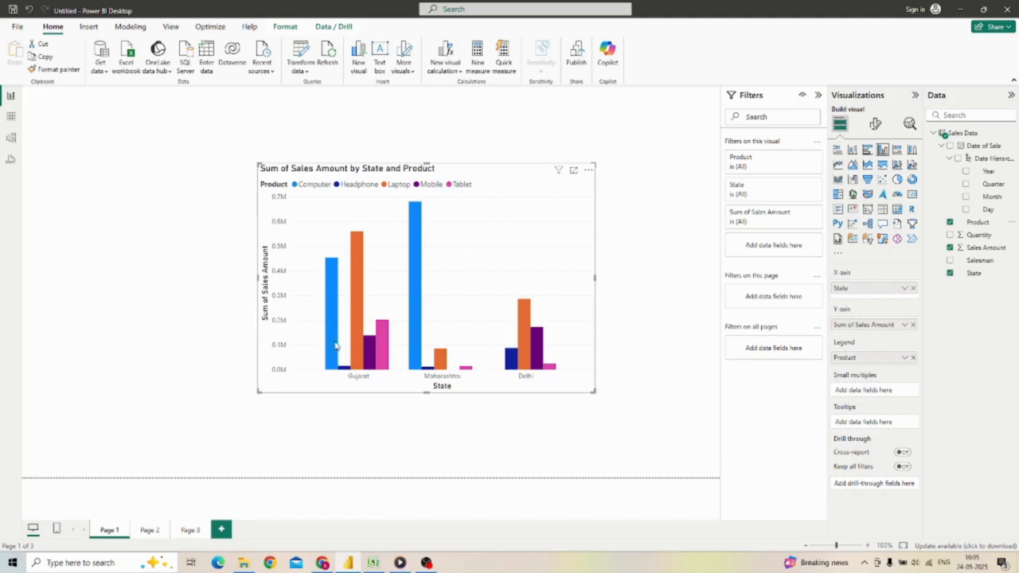
mouse_move(330, 284)
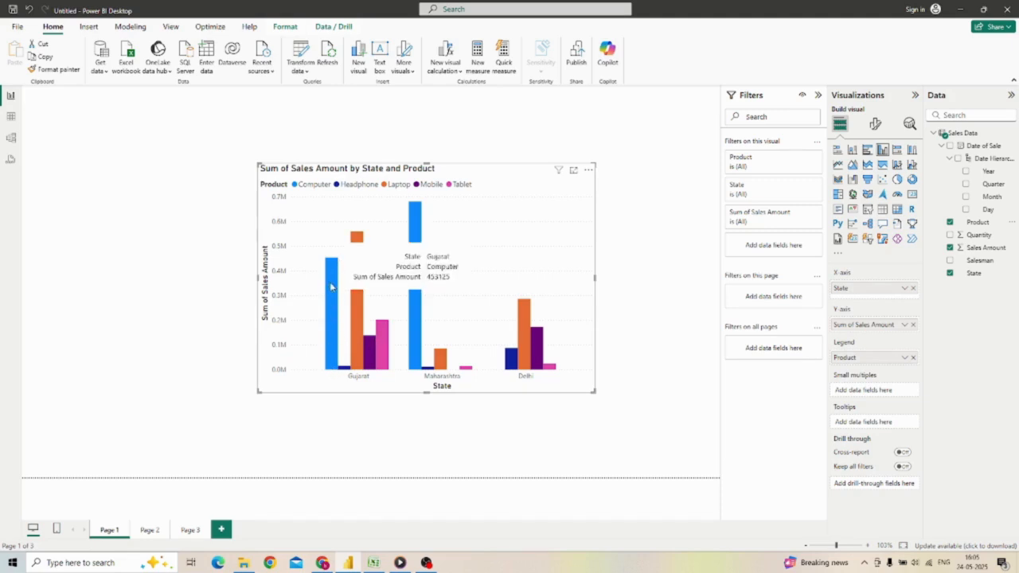
mouse_move(356, 301)
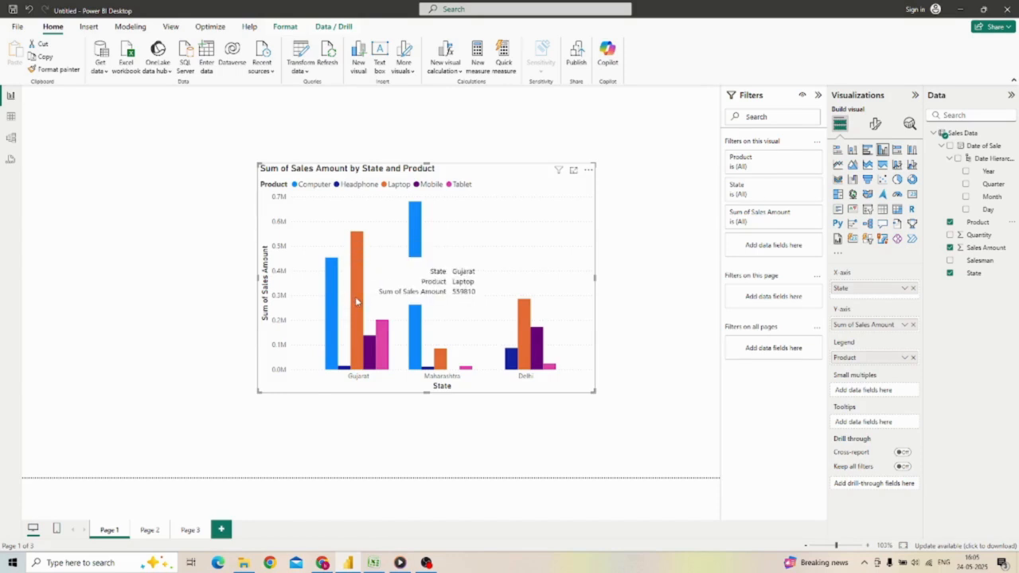
mouse_move(371, 348)
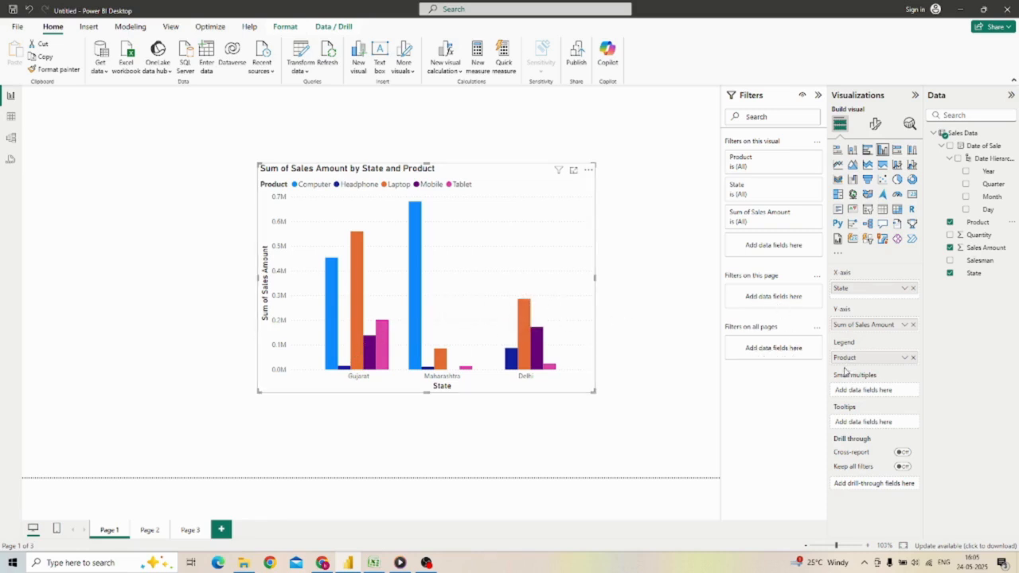
mouse_move(848, 412)
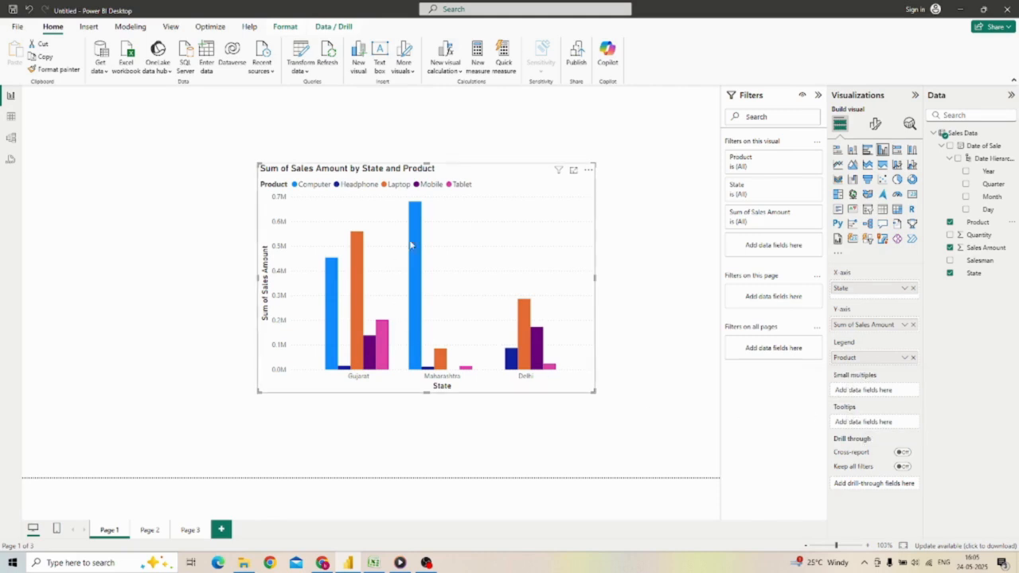
mouse_move(415, 226)
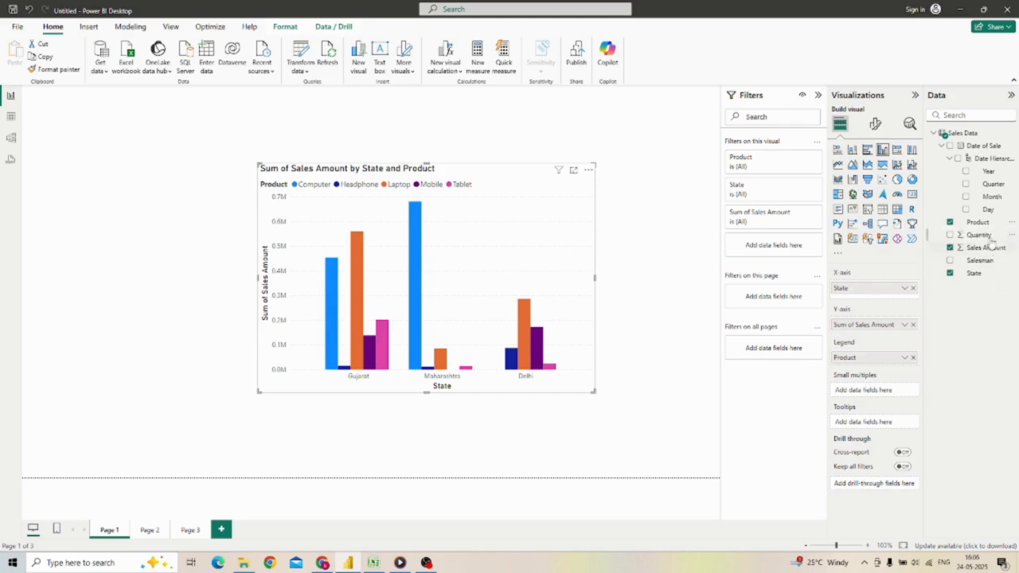
Step: Add Quantity beneath State on the chart's X-axis and enlarge the chart further
drag(987, 236, 893, 300)
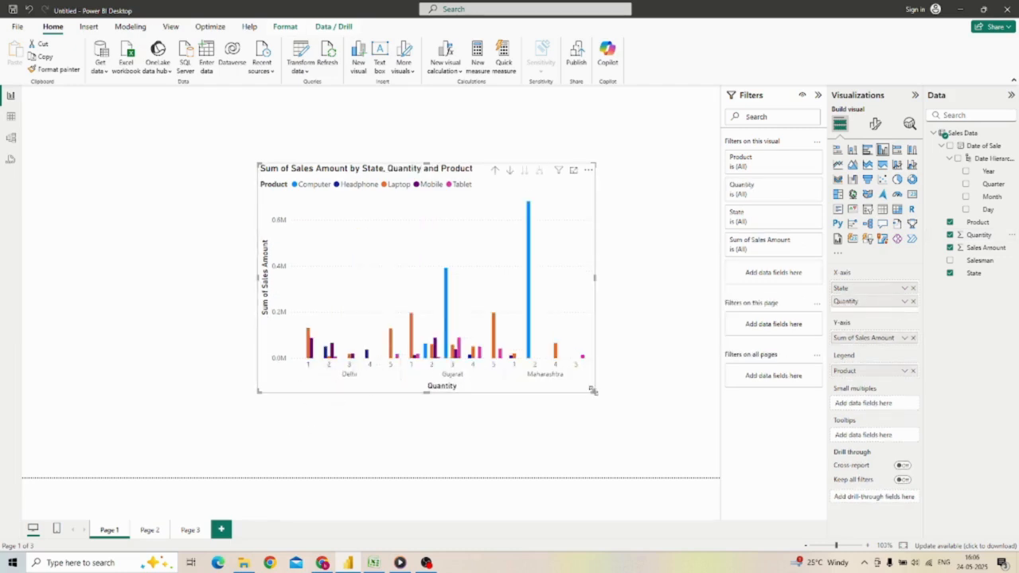
drag(595, 394, 656, 451)
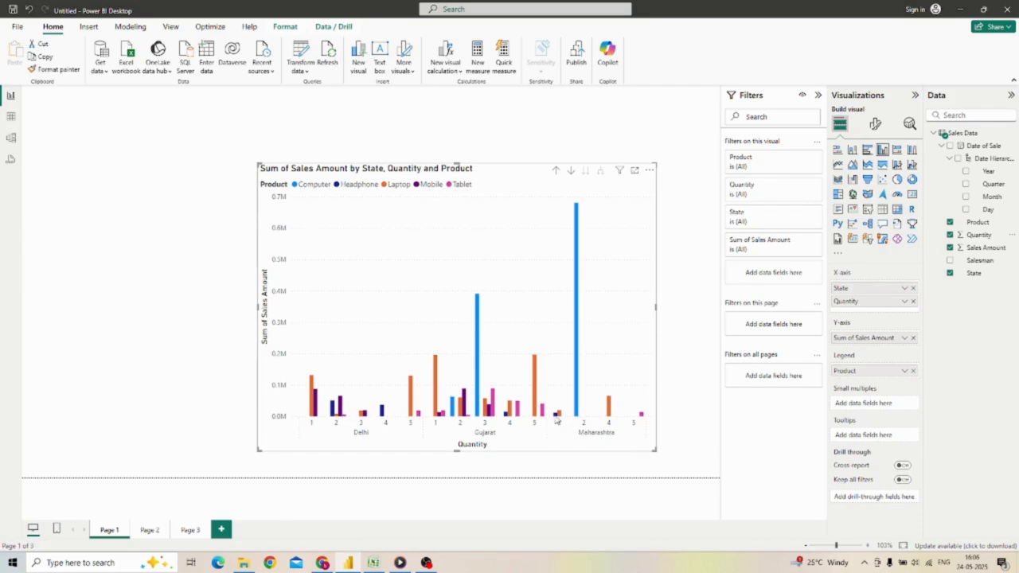
mouse_move(561, 416)
Step: Remove Quantity from the X-axis and add it to the chart's tooltips instead
click(913, 302)
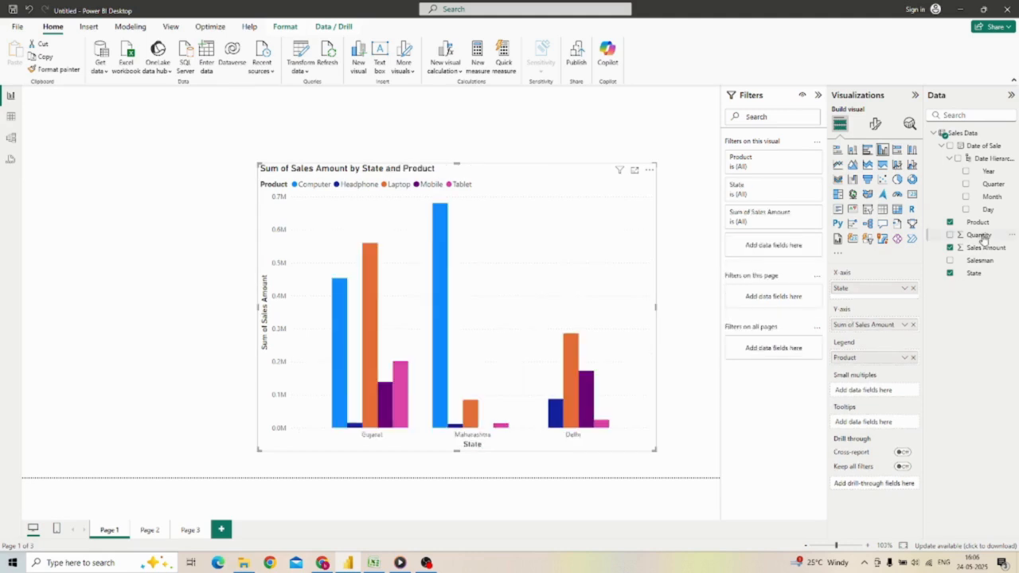
drag(983, 239, 891, 428)
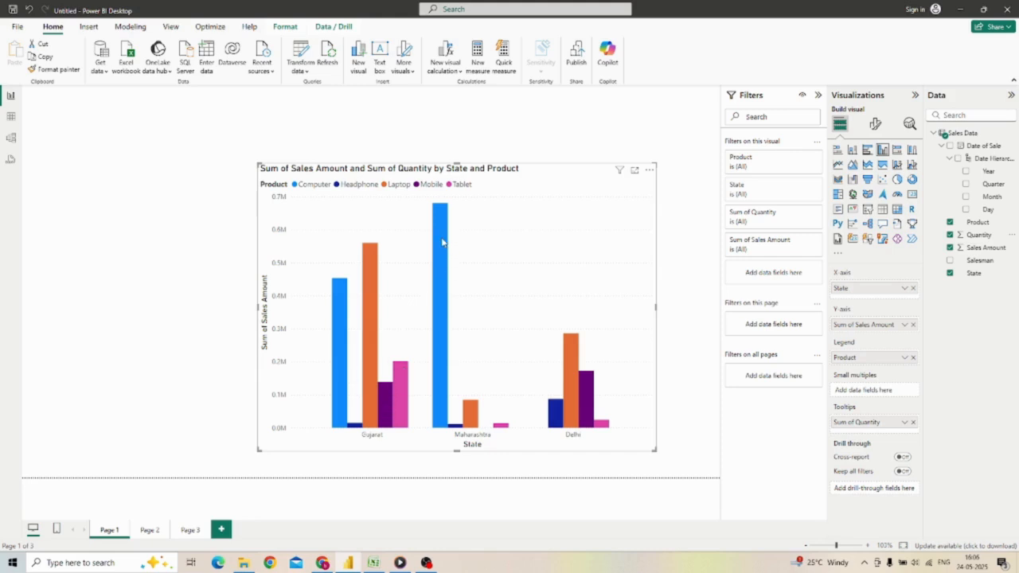
mouse_move(442, 242)
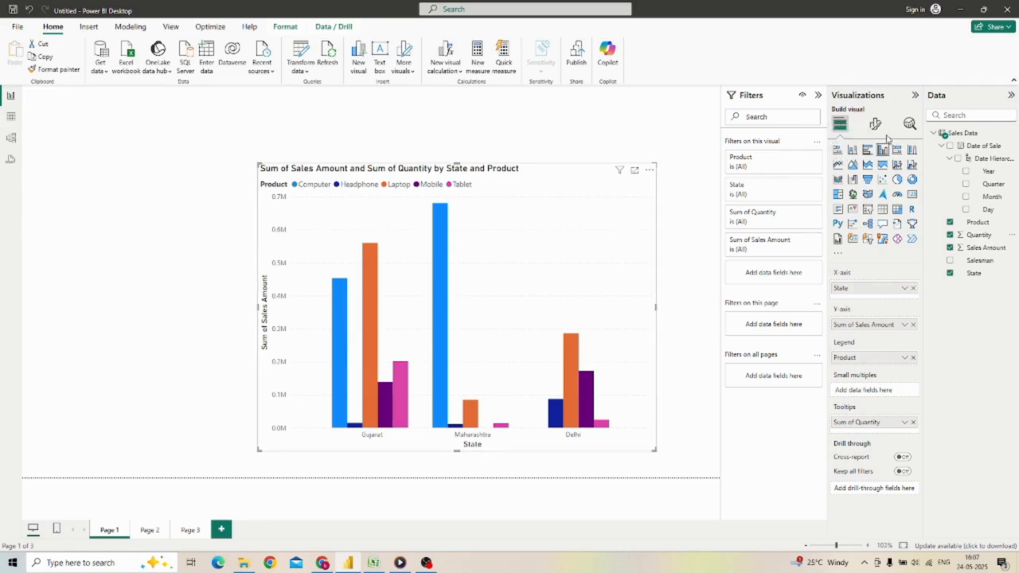
Step: Convert the clustered column chart to a stacked bar chart and inspect the values of its product segments
click(838, 149)
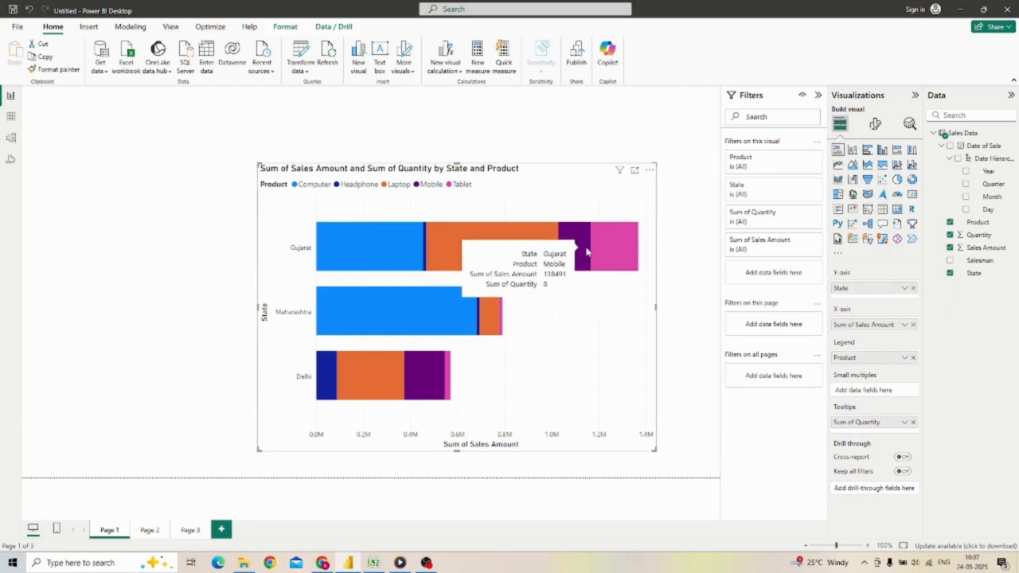
mouse_move(600, 244)
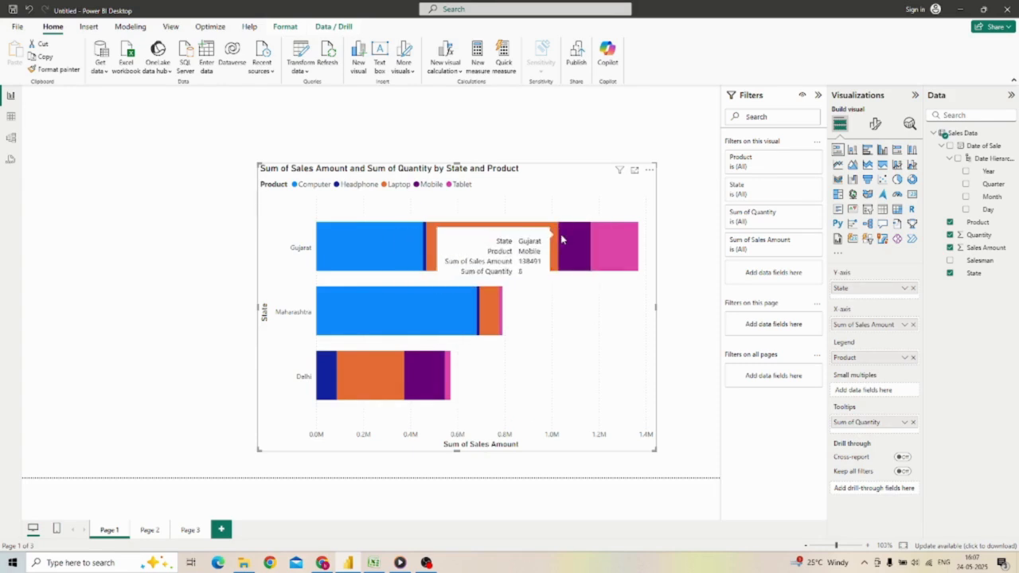
Step: Convert the stacked bar chart to a pie chart and enlarge it on the canvas
click(898, 180)
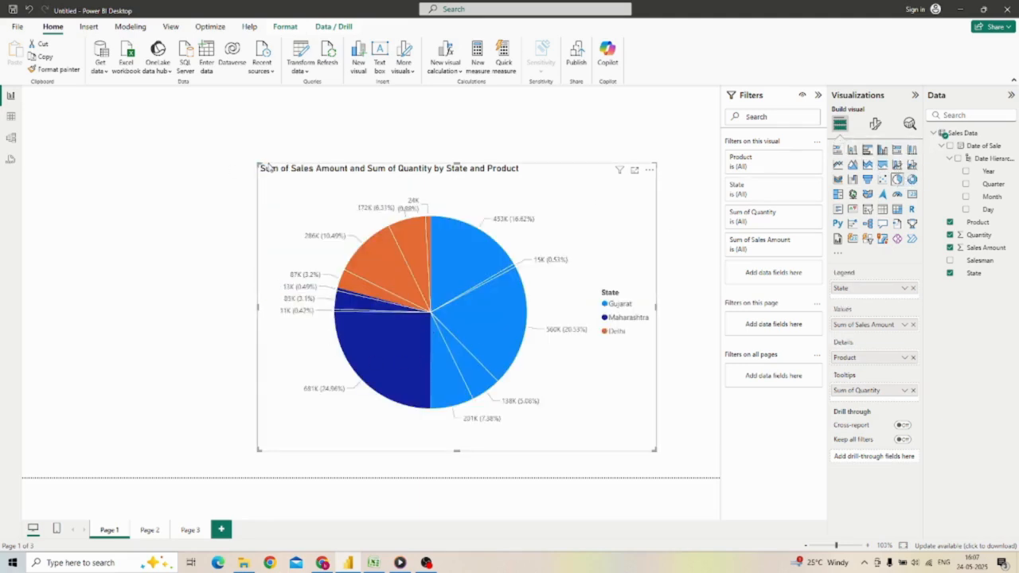
drag(258, 163, 168, 141)
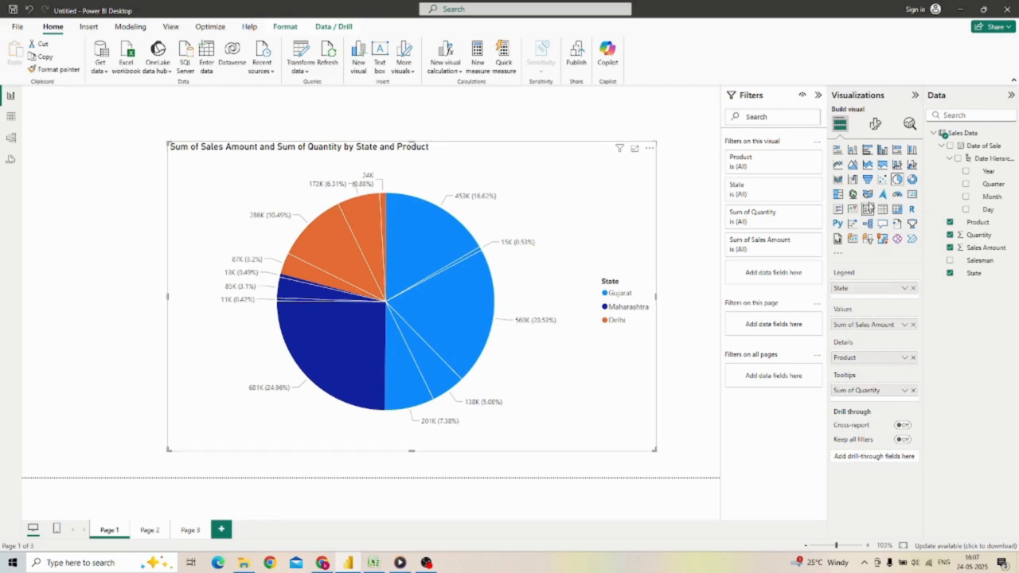
Step: Convert the pie chart to a donut chart and remove Quantity from its tooltips and Product from its details
click(913, 179)
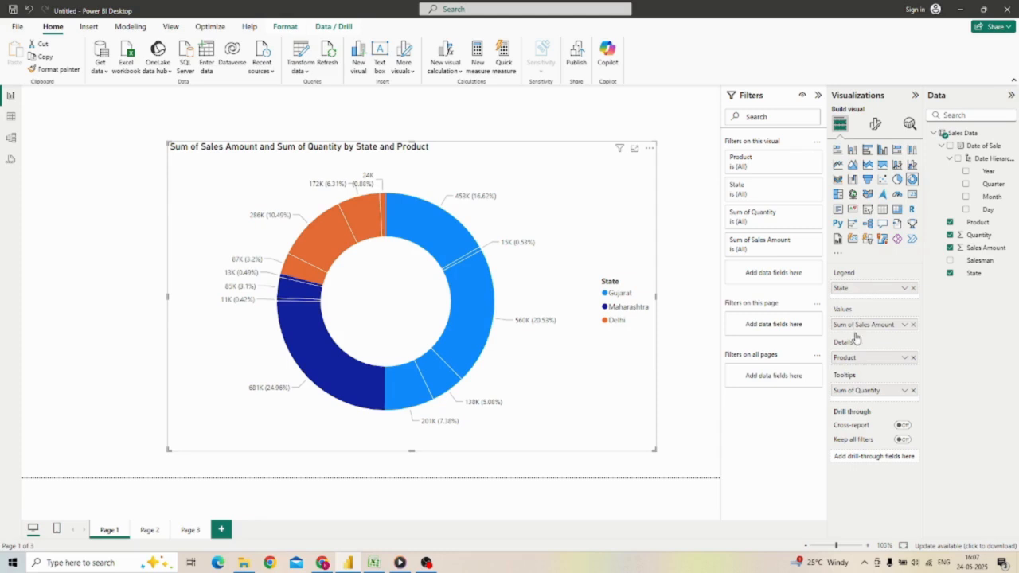
click(913, 390)
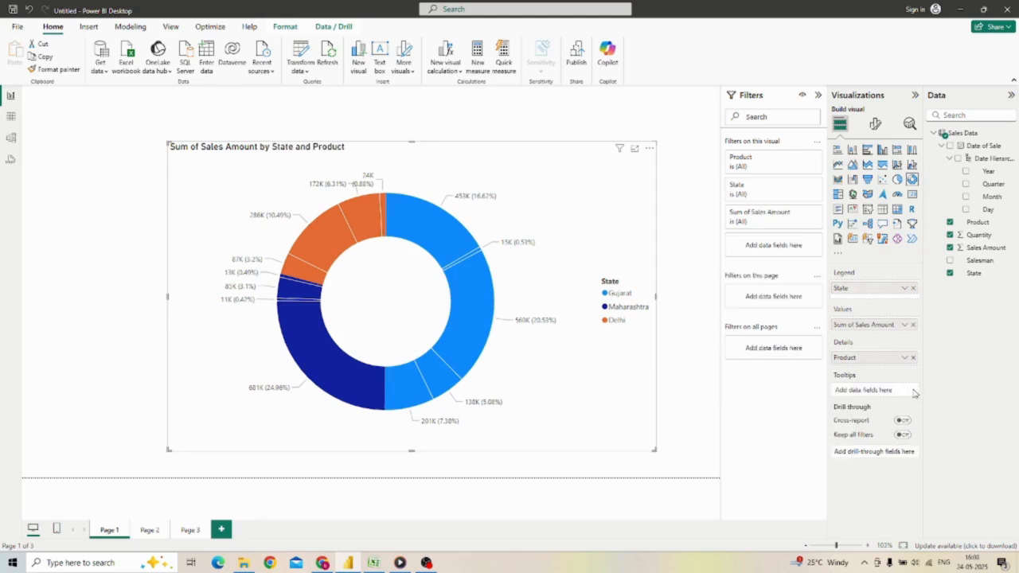
click(913, 357)
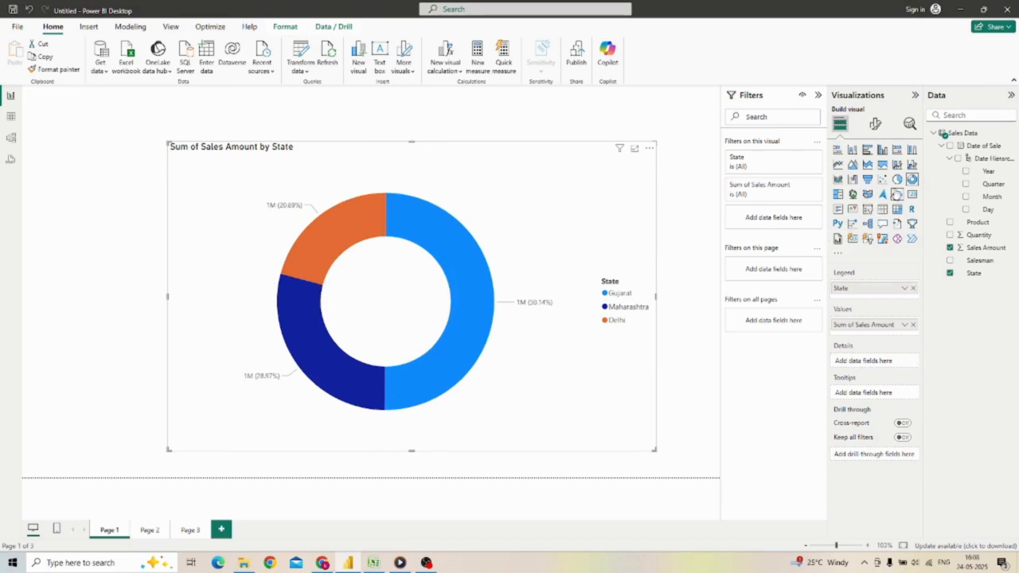
Step: Change the donut chart back to a pie chart and inspect the sales amount of individual state slices
click(897, 179)
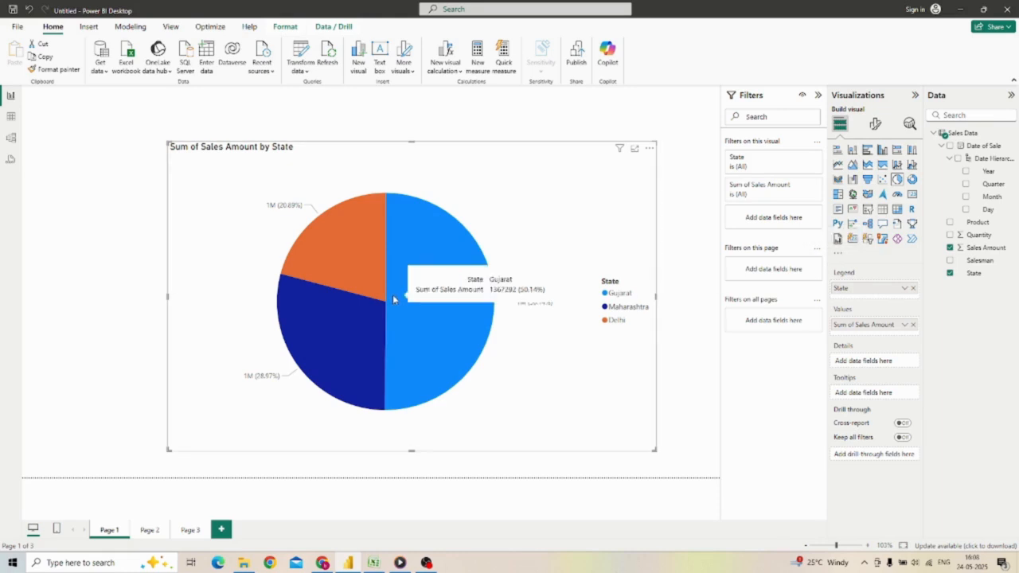
mouse_move(363, 284)
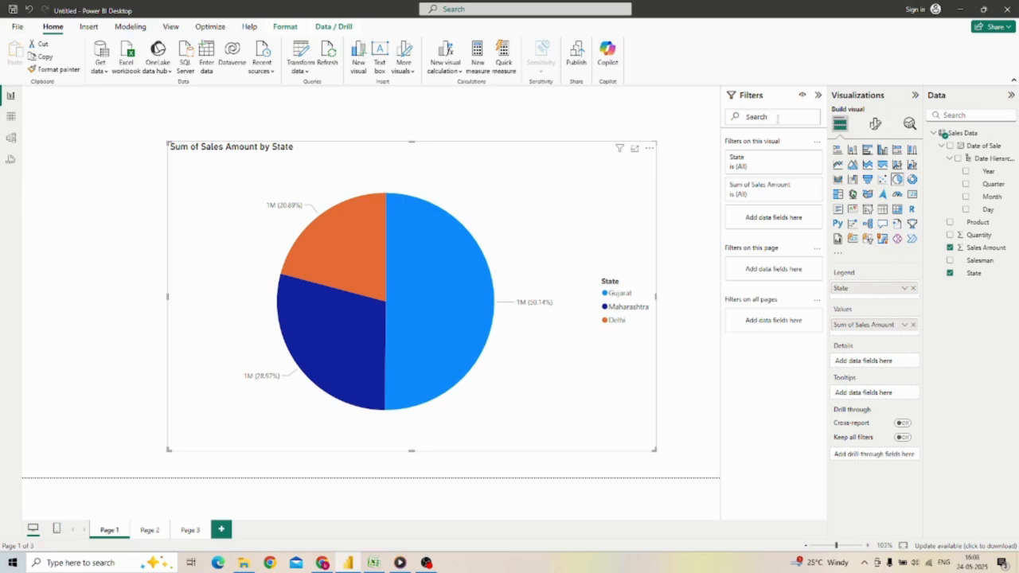
Step: Review the Sales Data in table view, model view and DAX query view, and return to the report's pie chart to inspect a state slice
click(11, 117)
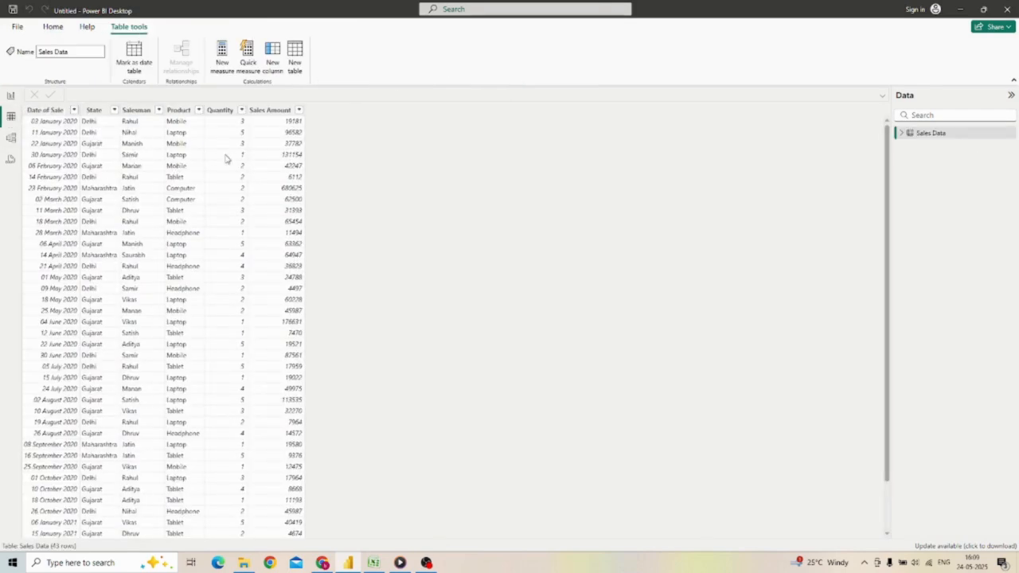
click(9, 140)
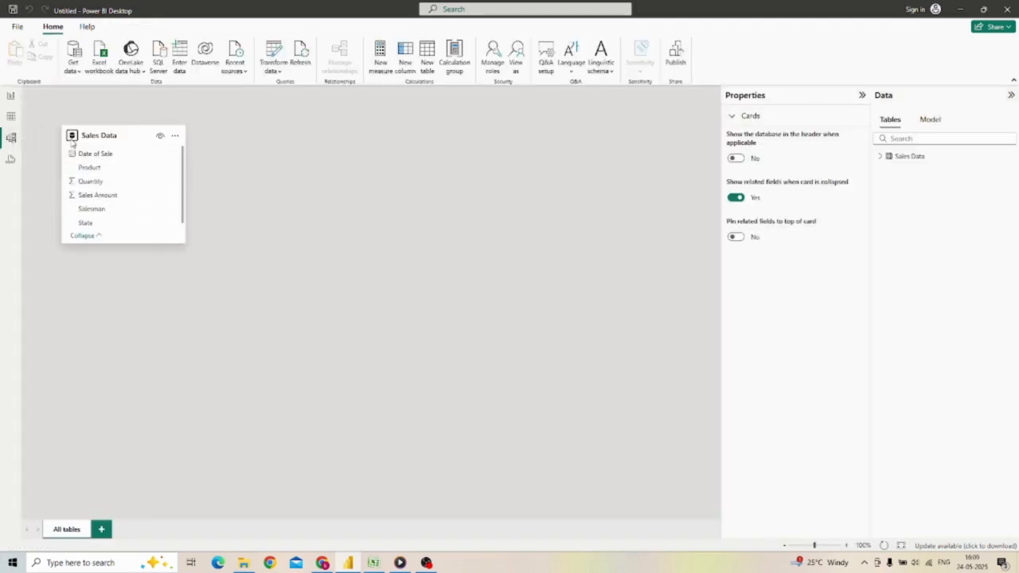
mouse_move(89, 136)
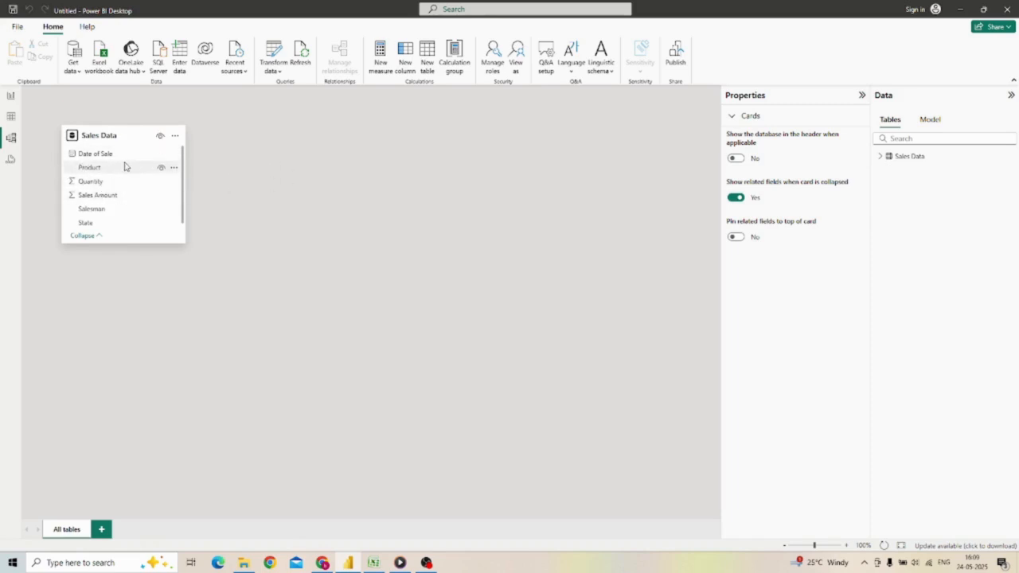
click(10, 161)
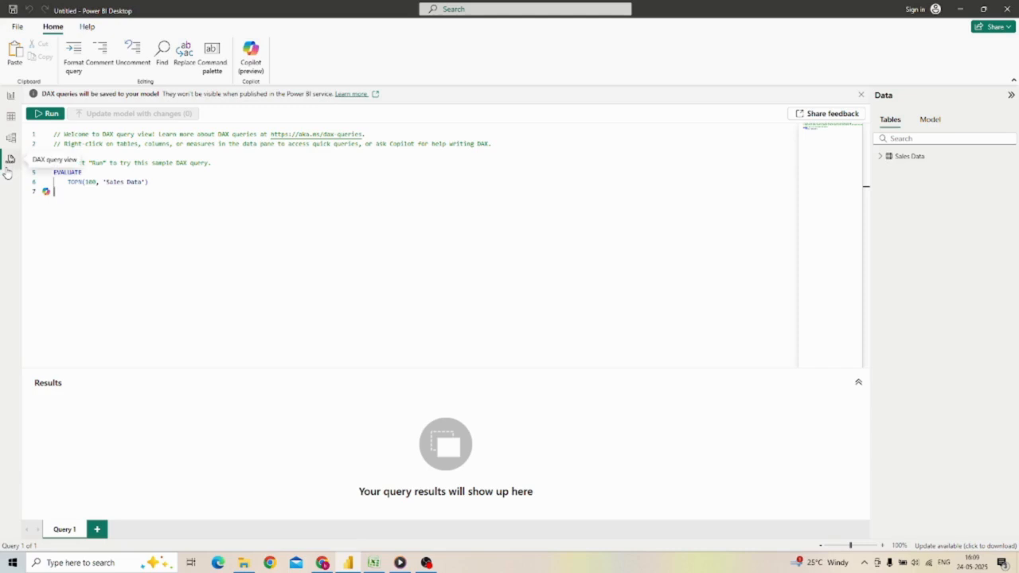
click(11, 117)
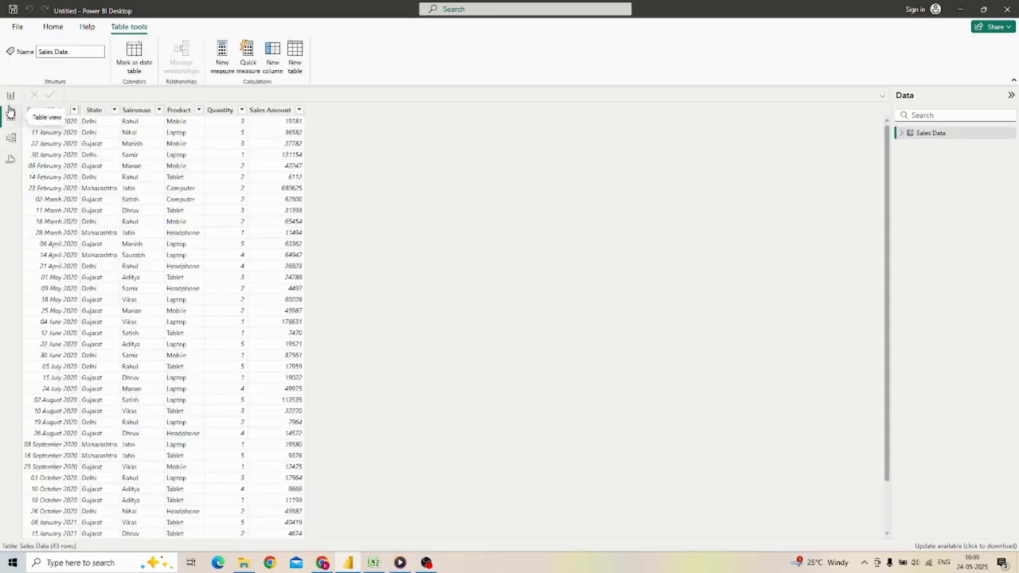
click(10, 95)
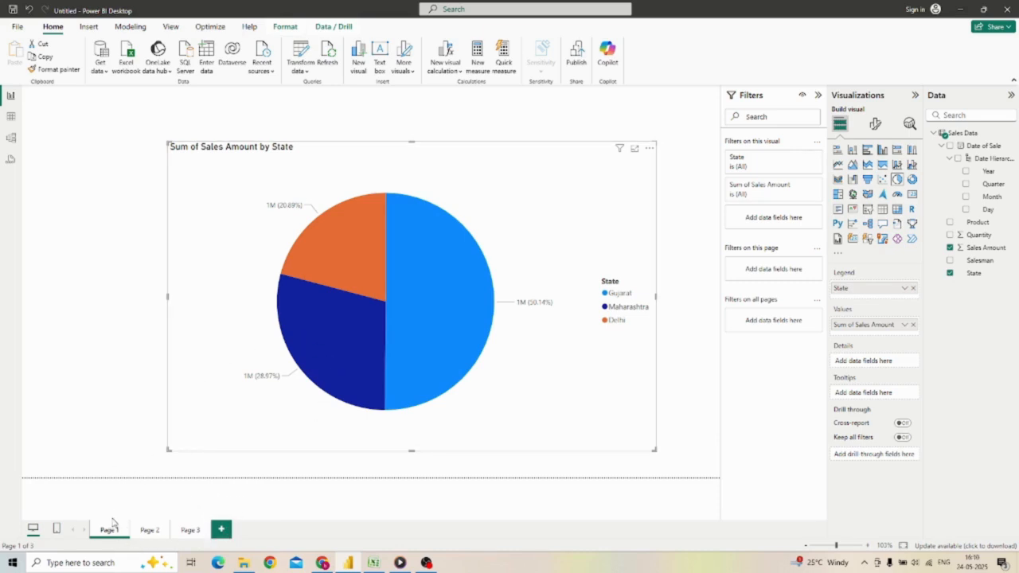
mouse_move(362, 222)
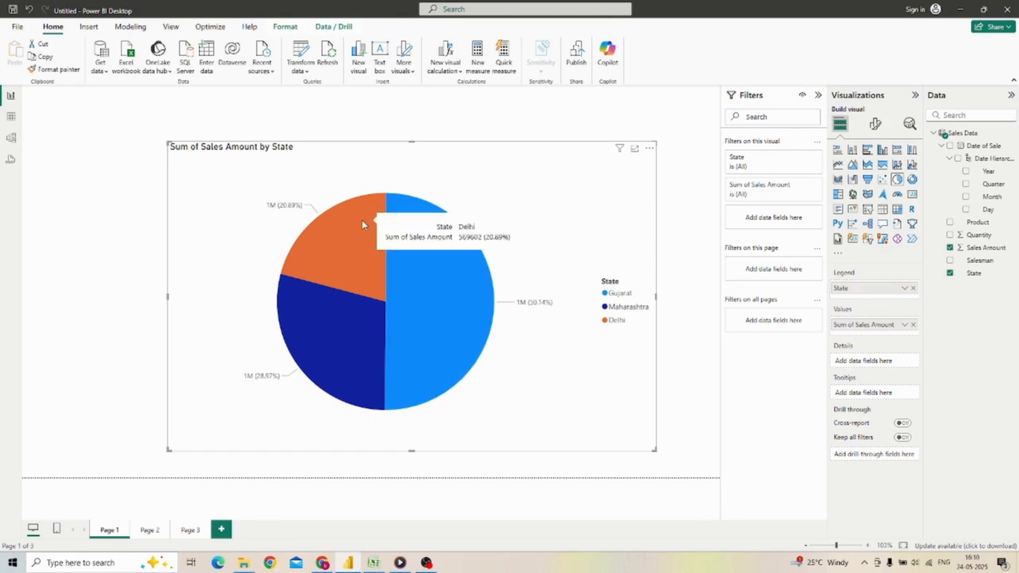